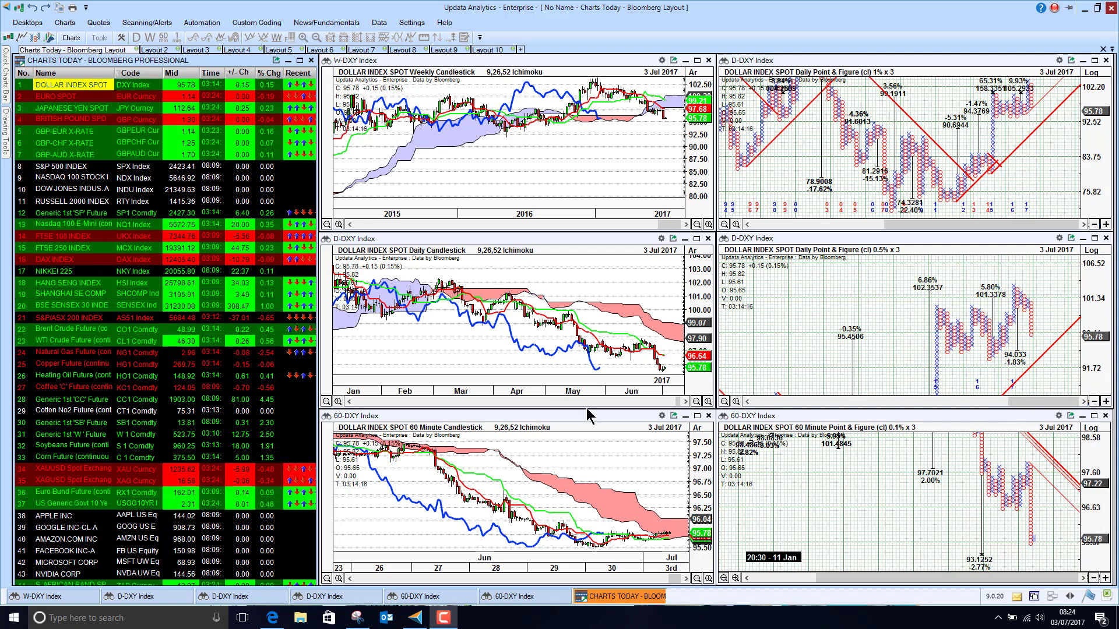
# Load EURO SPOT (EUR Curncy) into all six linked charts from the watchlist.
pyautogui.click(57, 99)
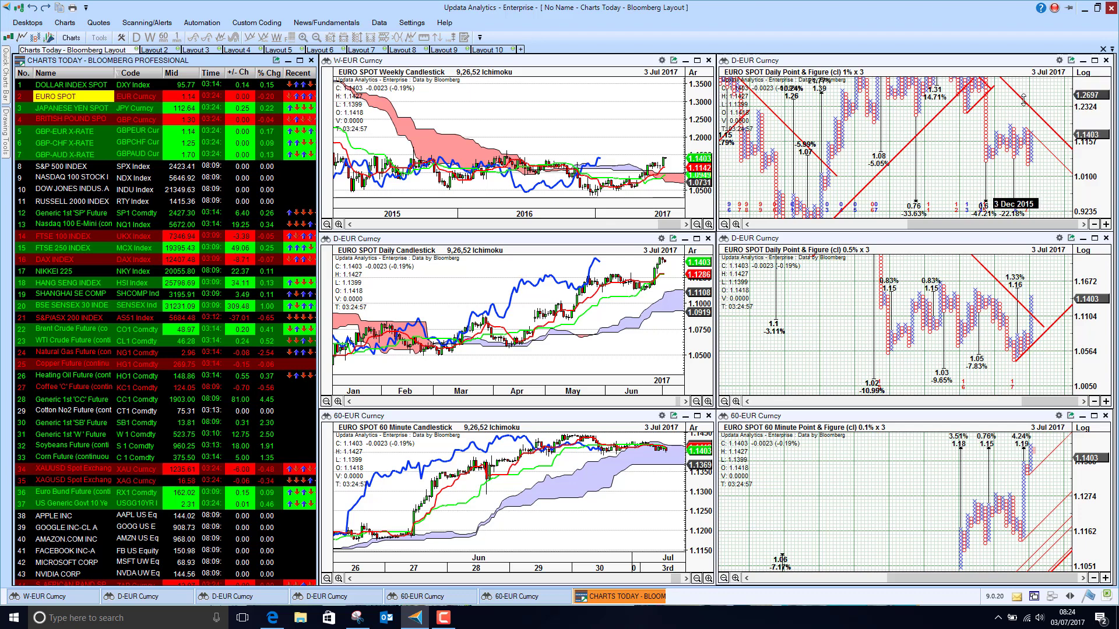
# Switch every linked chart to JAPANESE YEN SPOT (JPY Curncy).
pyautogui.click(51, 109)
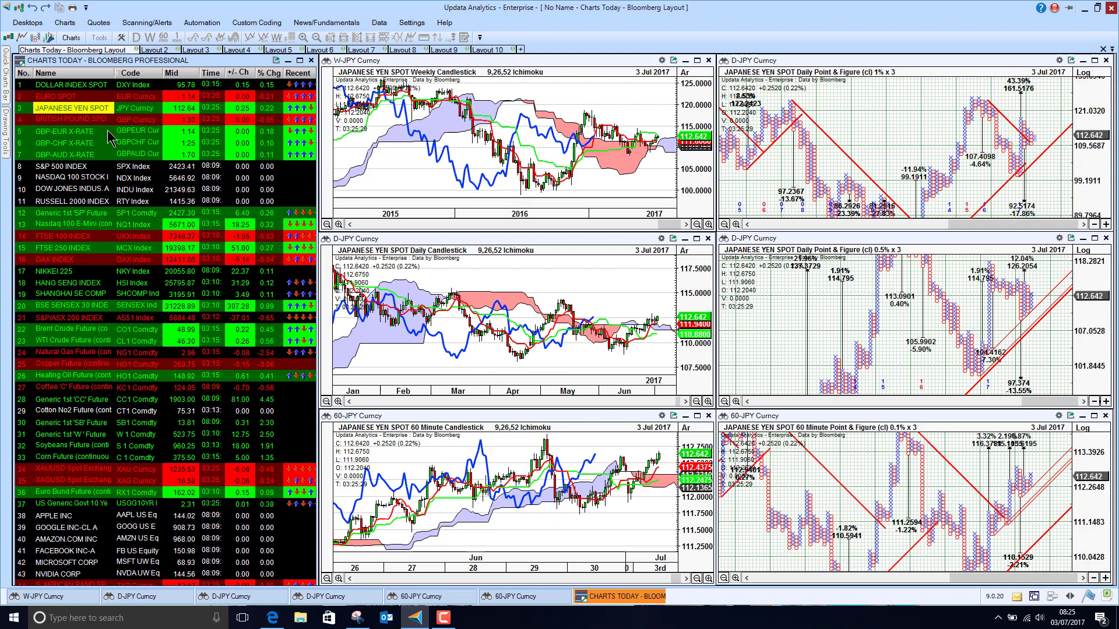
# Show BRITISH POUND SPOT in the charts, then step down to GBP-EUR X-RATE.
pyautogui.click(73, 119)
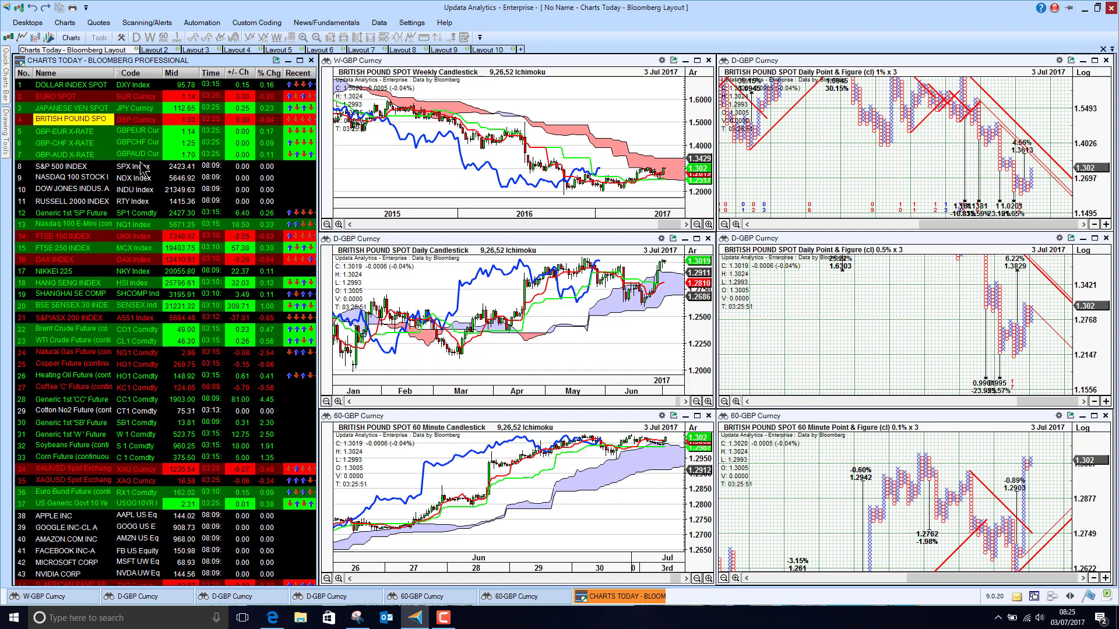
pyautogui.press('Down')
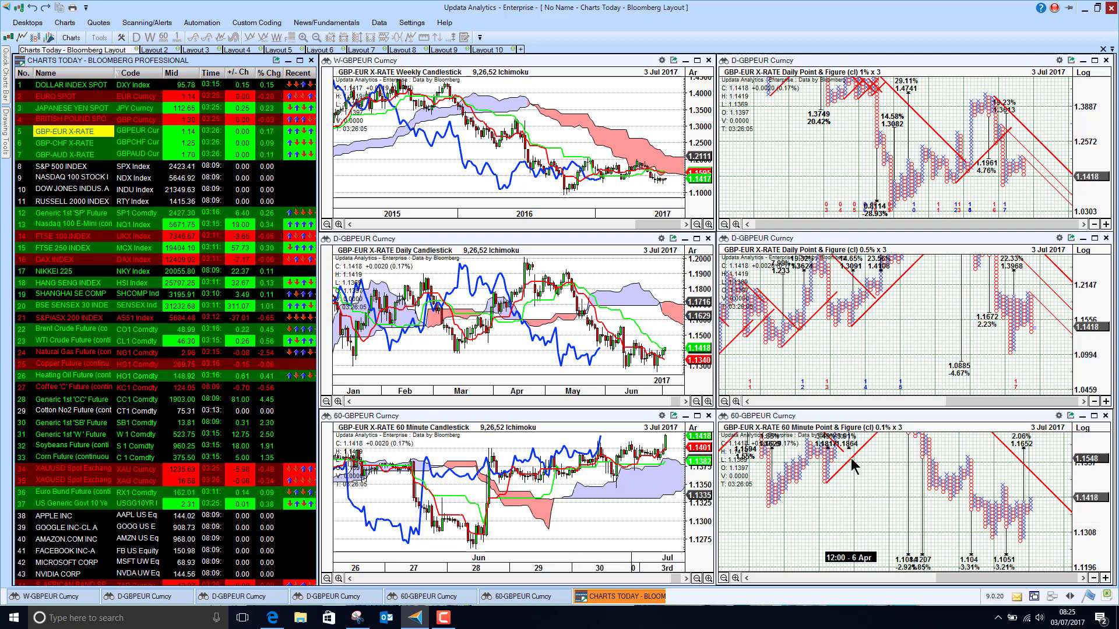
# Step the charts through GBP-CHF and GBP-AUD X-RATE, ending on the S&P 500 INDEX.
pyautogui.click(52, 145)
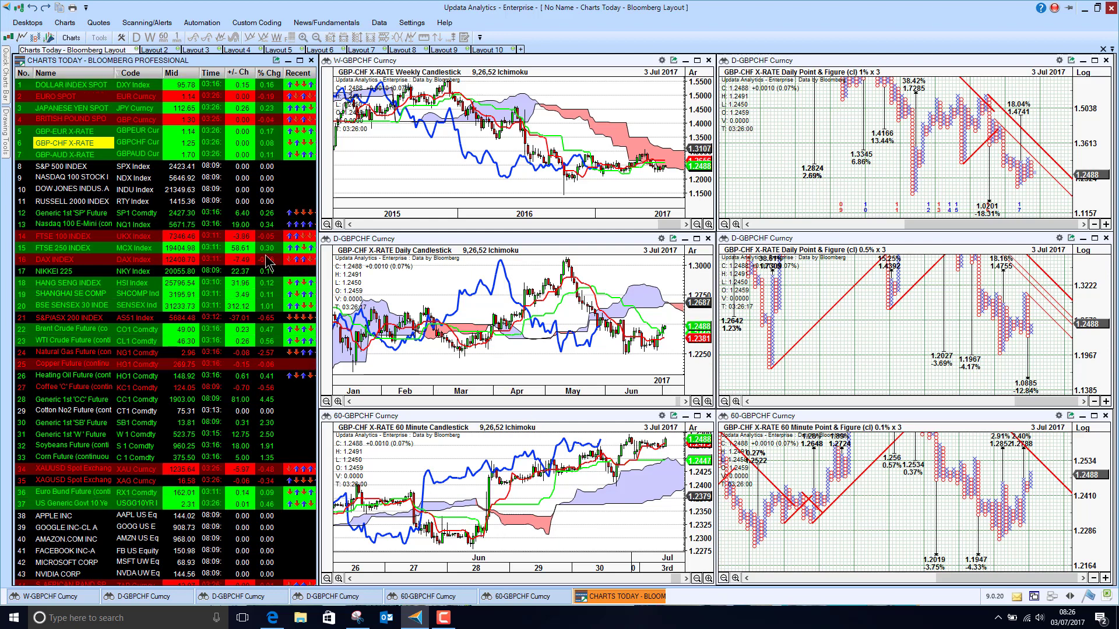
pyautogui.click(86, 156)
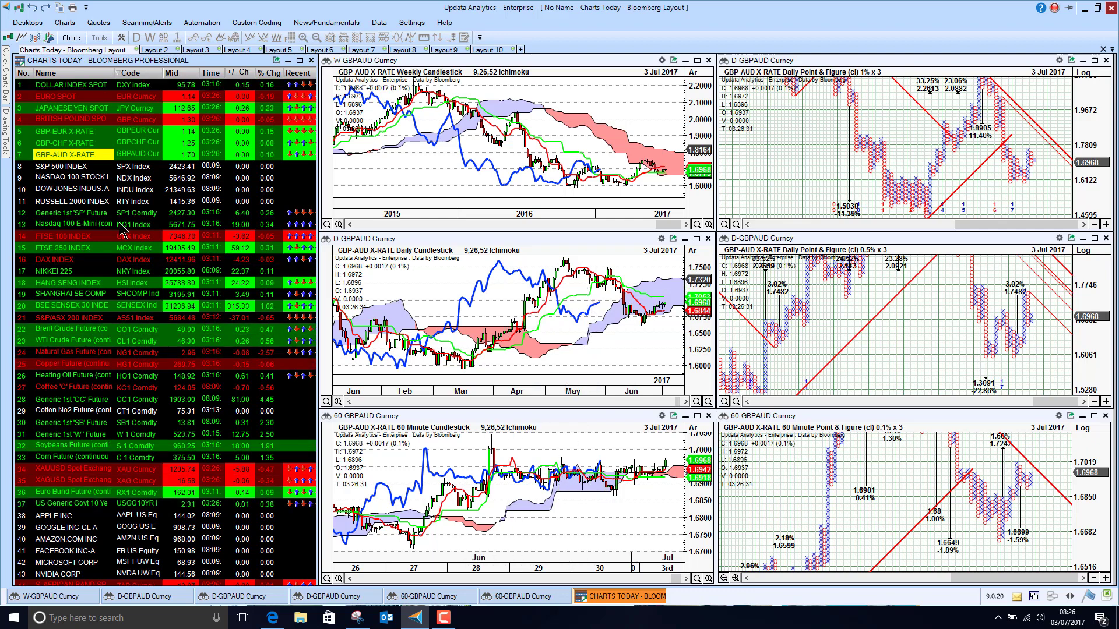
pyautogui.click(62, 169)
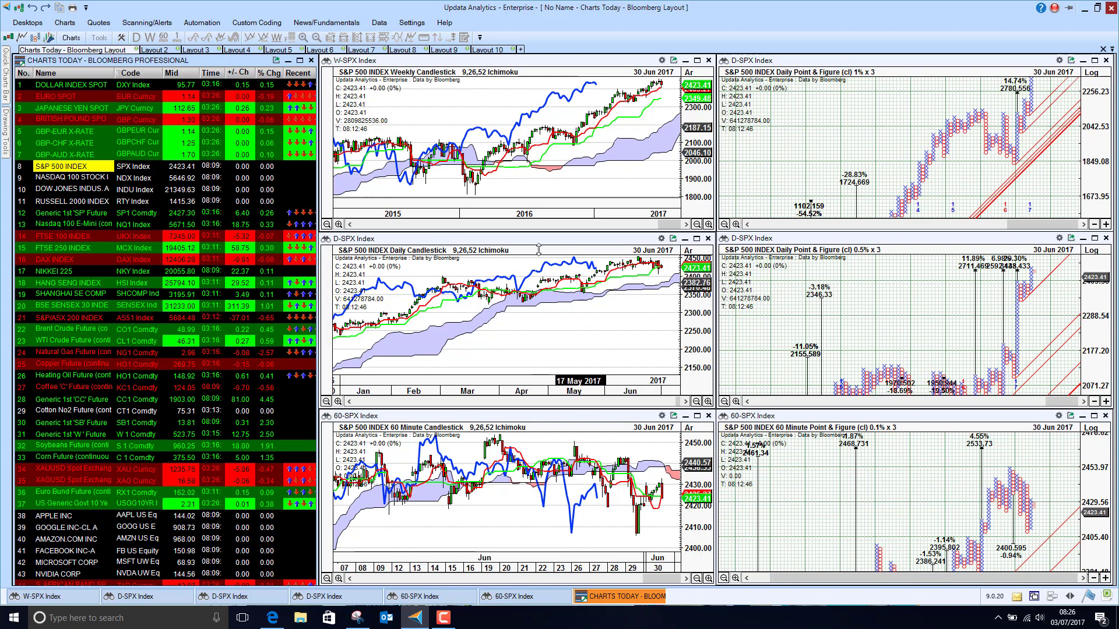
# View NASDAQ 100, Dow Jones and Russell 2000, ending on the Generic 1st 'SP' Future.
pyautogui.click(63, 177)
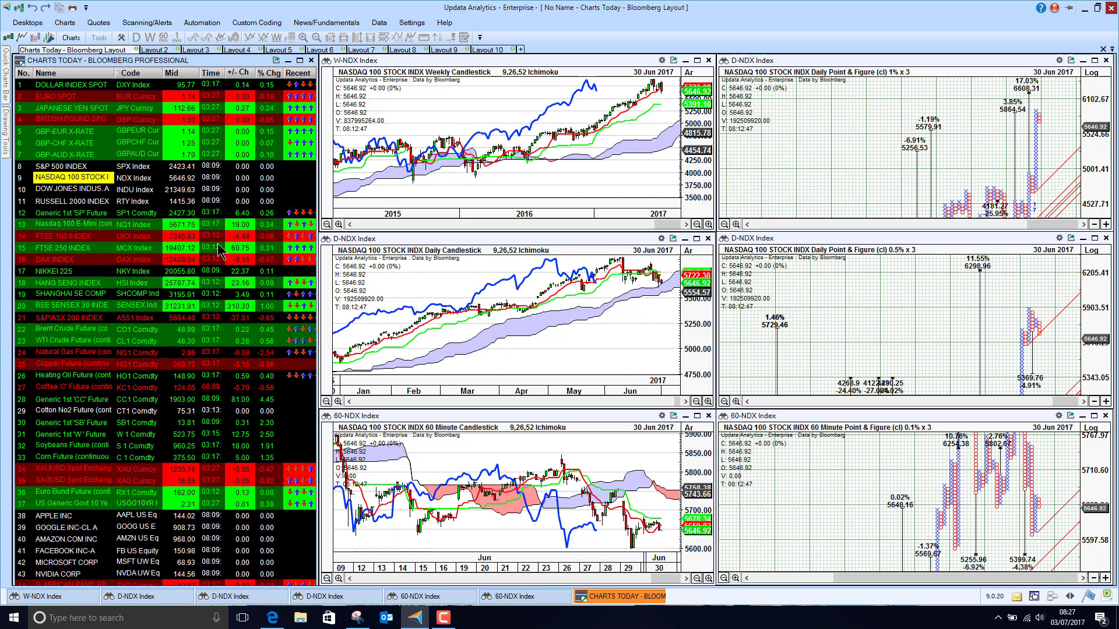
pyautogui.click(63, 190)
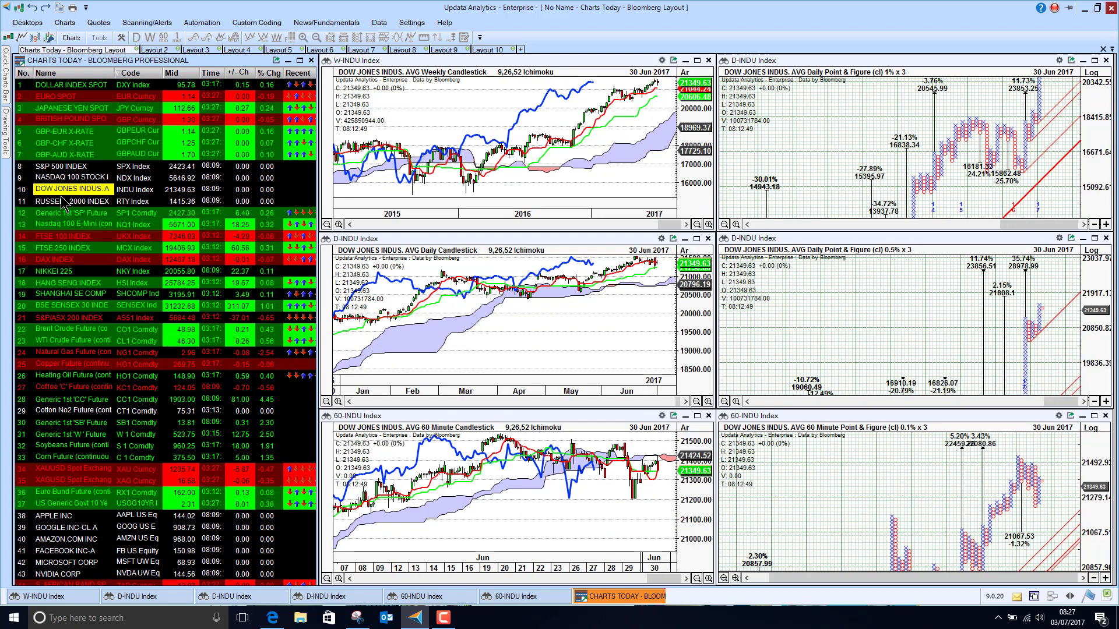
pyautogui.click(63, 204)
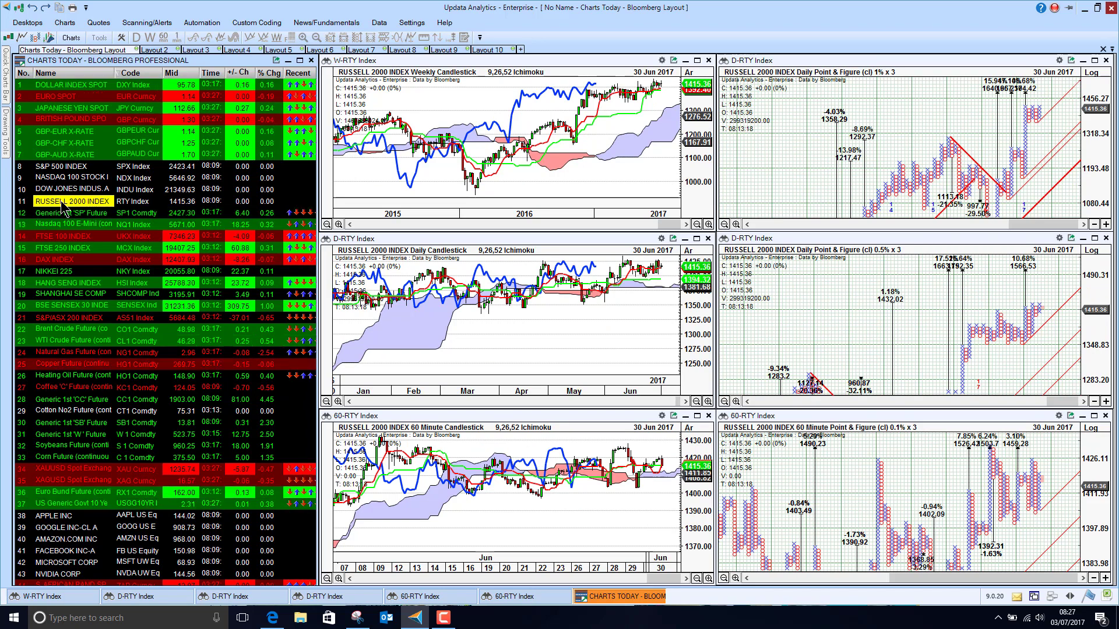
pyautogui.click(63, 213)
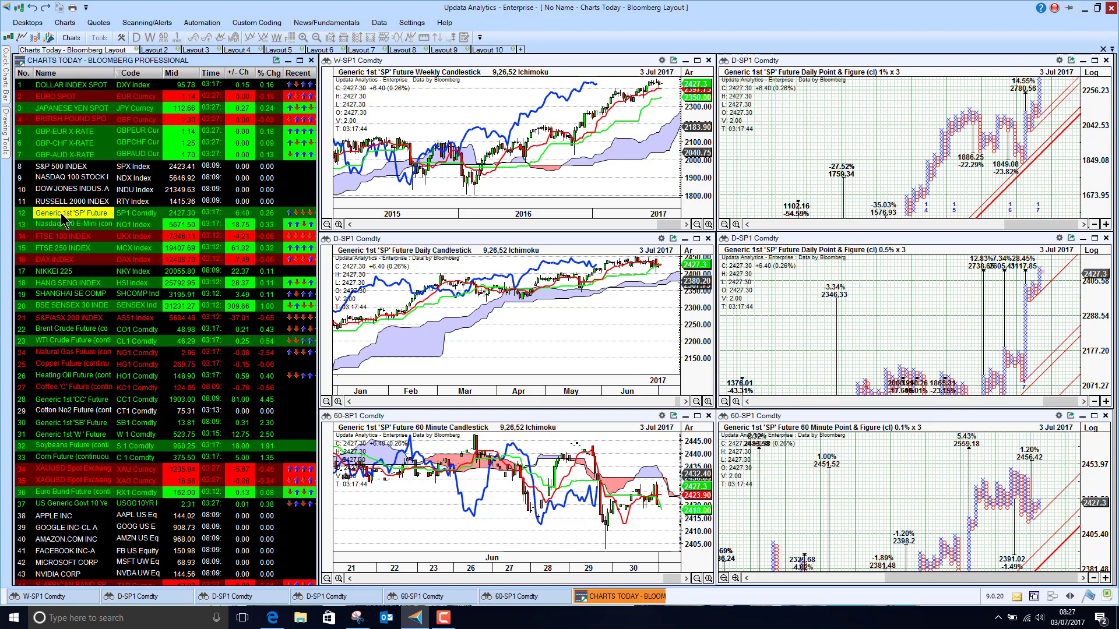
# Step to the Nasdaq 100 E-Mini future, then load the FTSE 100 INDEX.
pyautogui.press('Down')
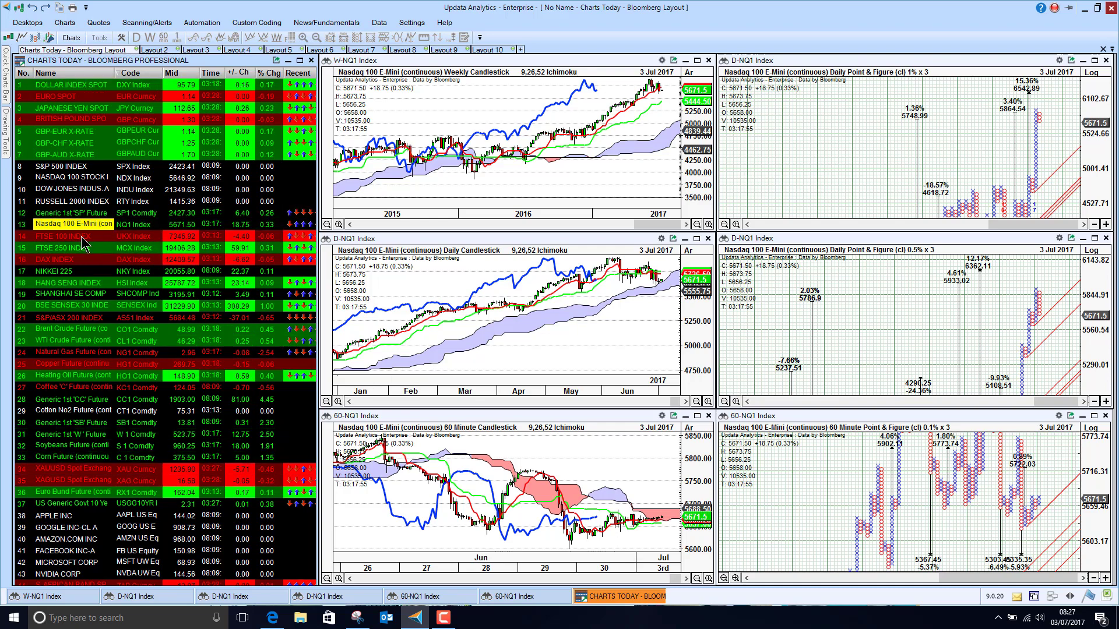
pyautogui.click(81, 242)
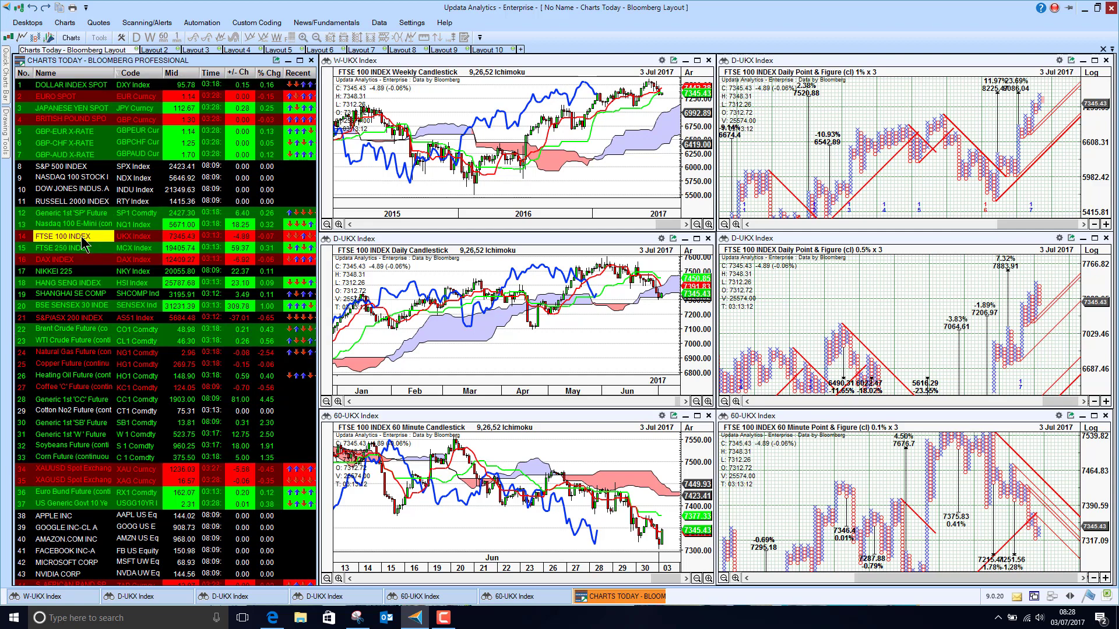
# Step through FTSE 250, DAX, Nikkei, Hang Seng, Shanghai, Sensex and ASX 200, then chart Brent Crude.
pyautogui.press('Down')
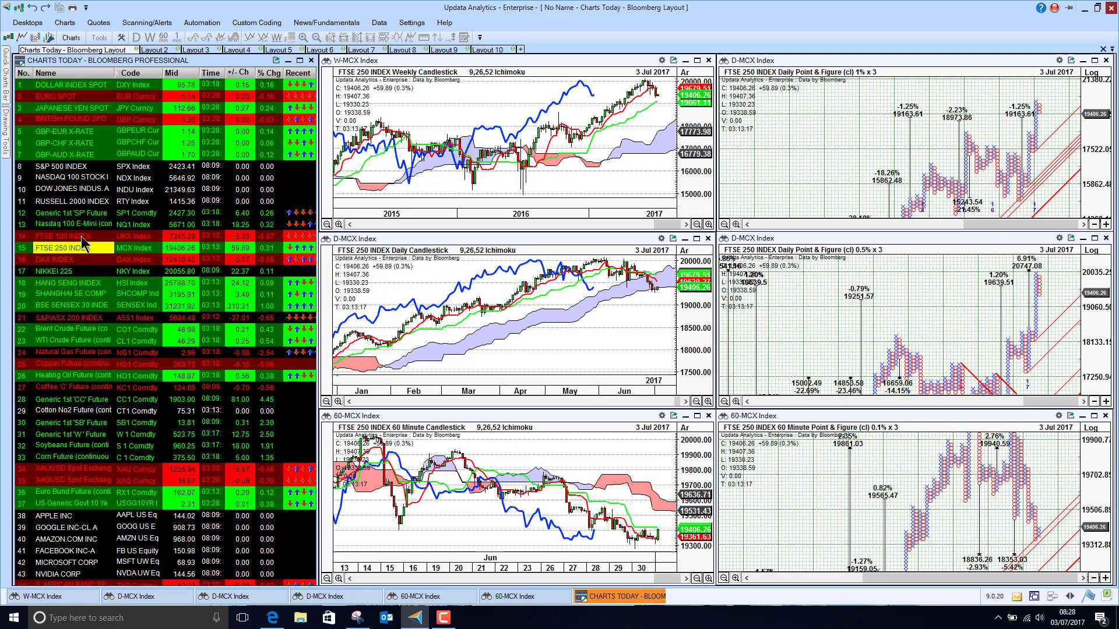
pyautogui.press('Down')
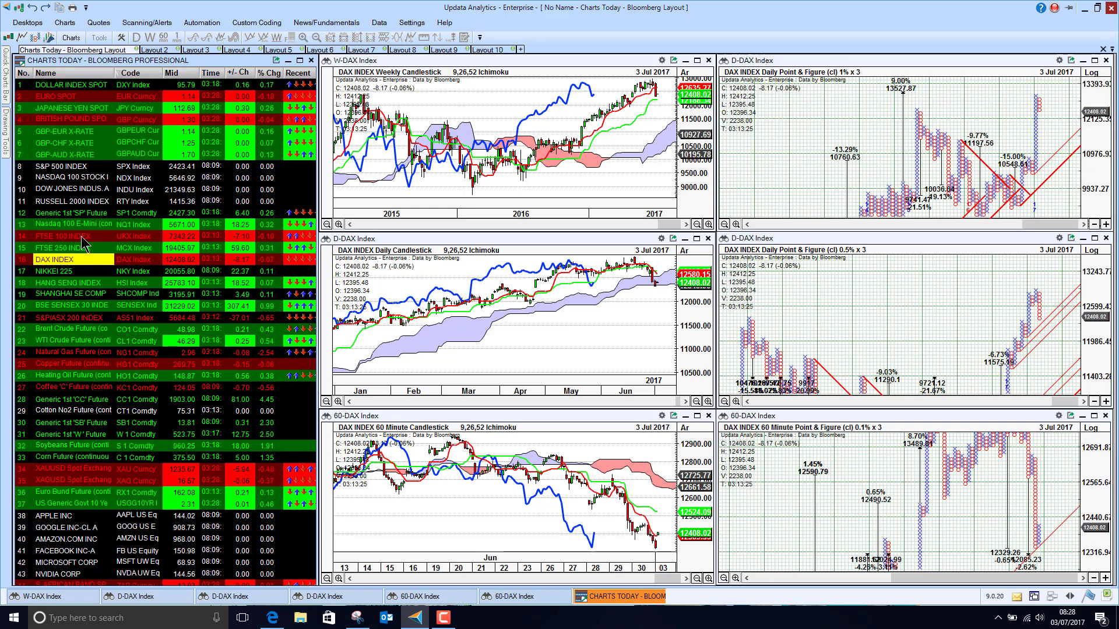
pyautogui.press('Down')
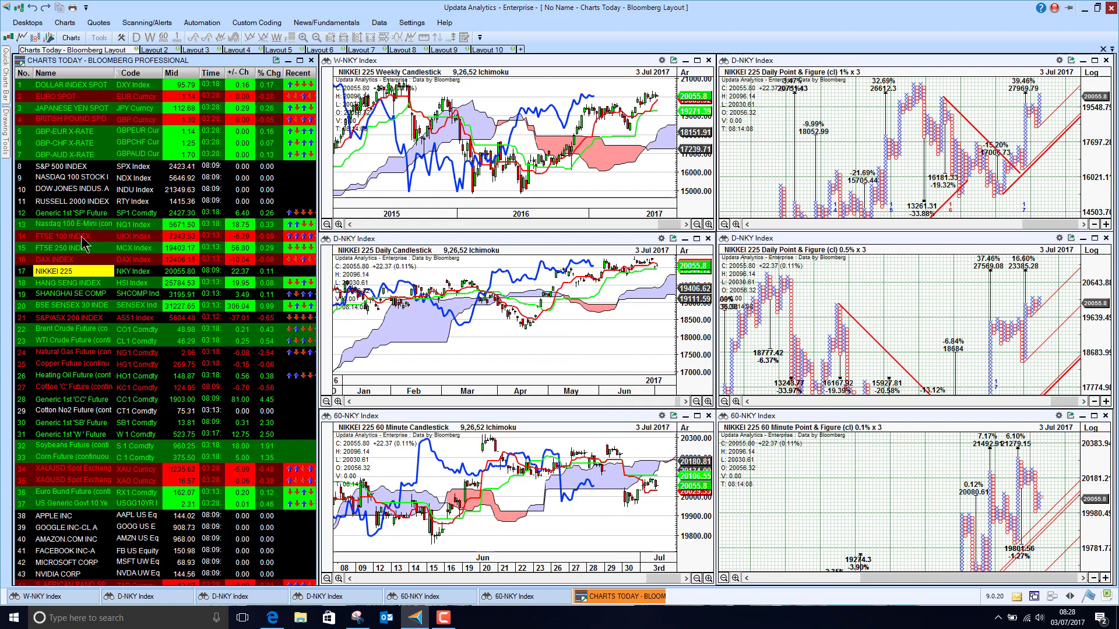
pyautogui.press('Down')
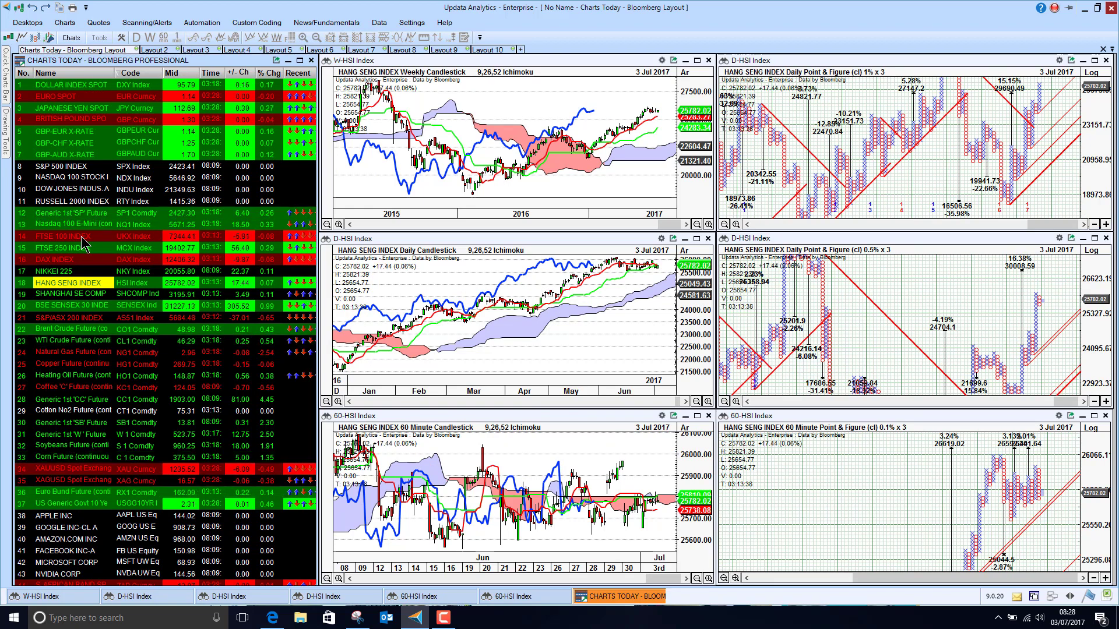
pyautogui.press('Down')
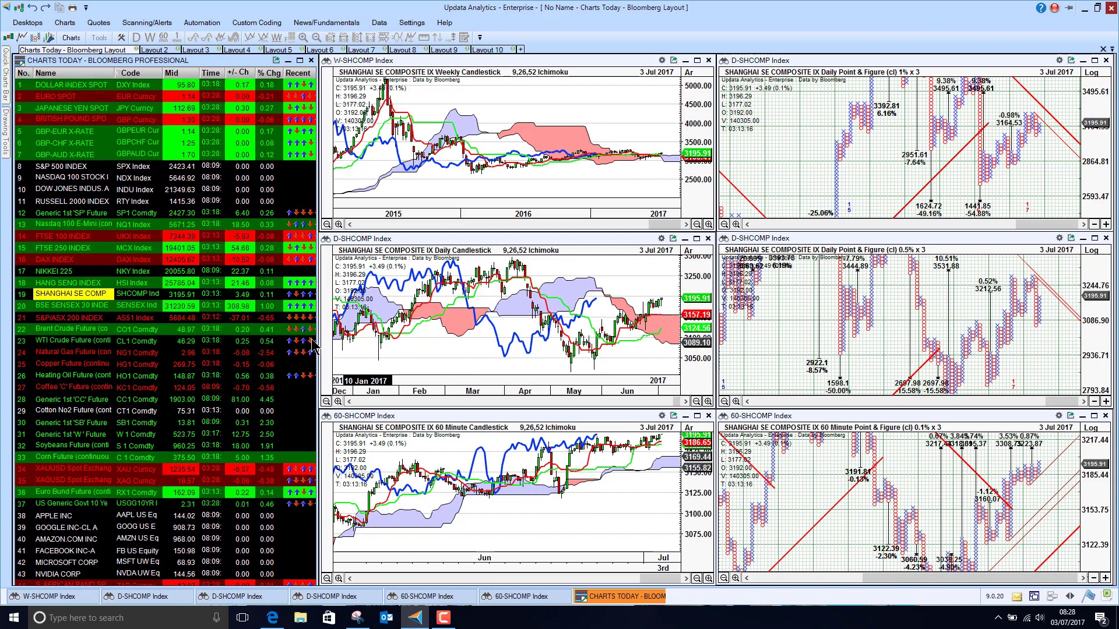
pyautogui.press('Down')
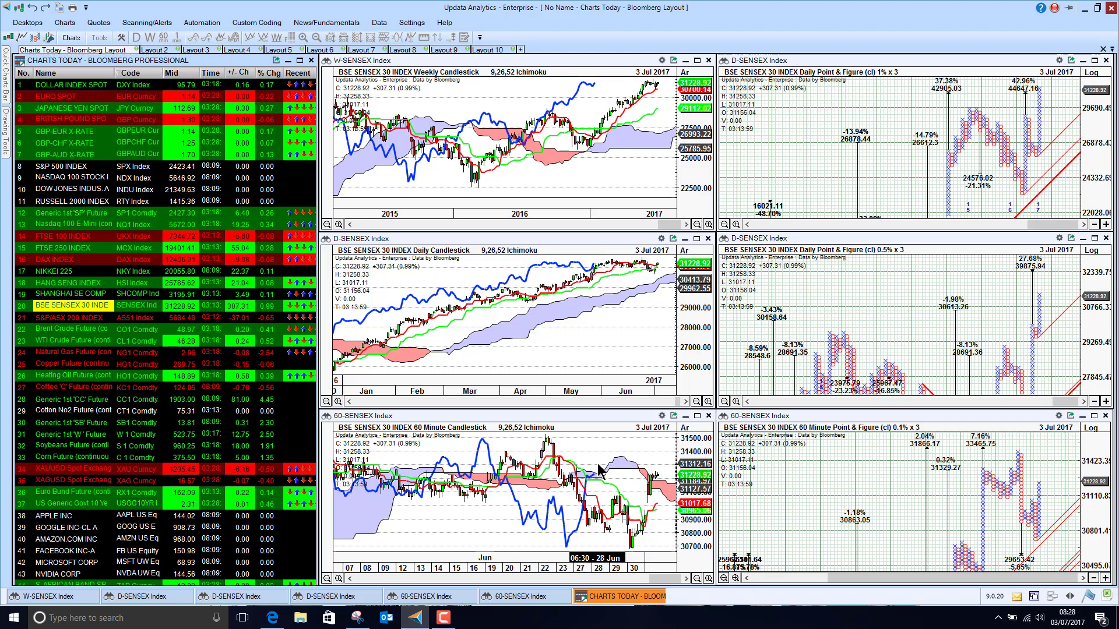
pyautogui.press('Down')
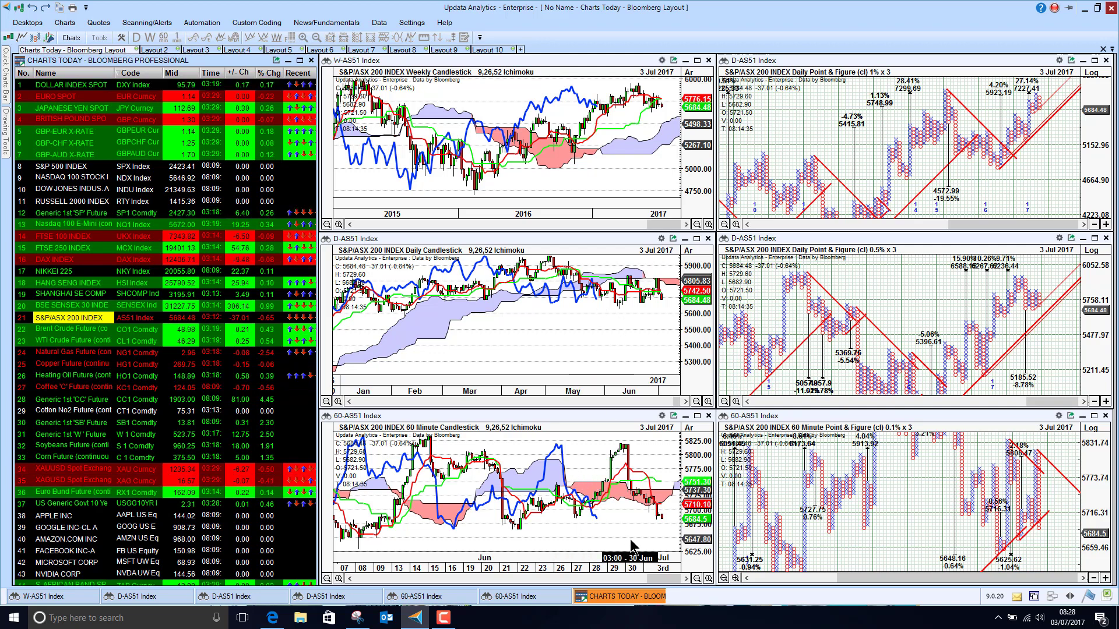
pyautogui.click(78, 329)
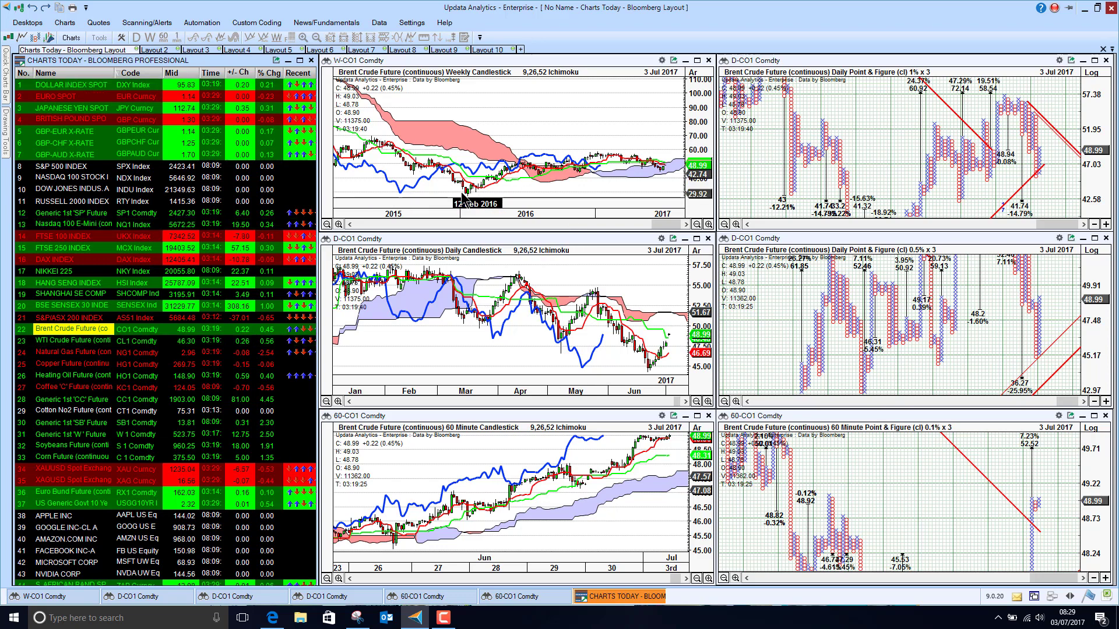
# Cycle through WTI Crude, Natural Gas, Copper, Coffee and Generic 1st 'W' futures to XAUUSD gold.
pyautogui.click(62, 343)
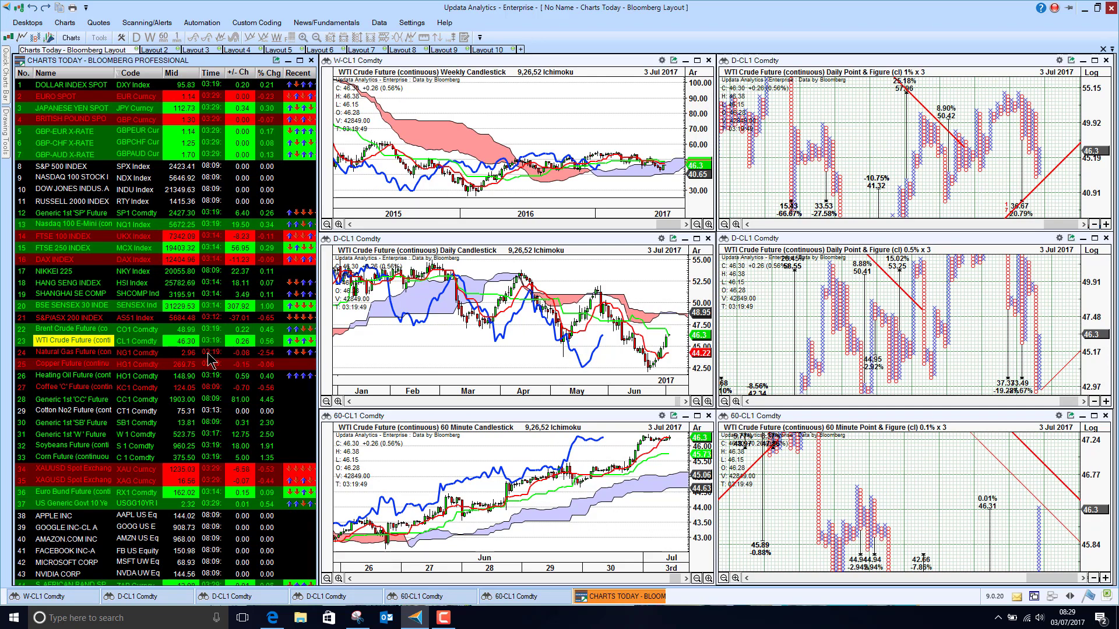
pyautogui.click(70, 352)
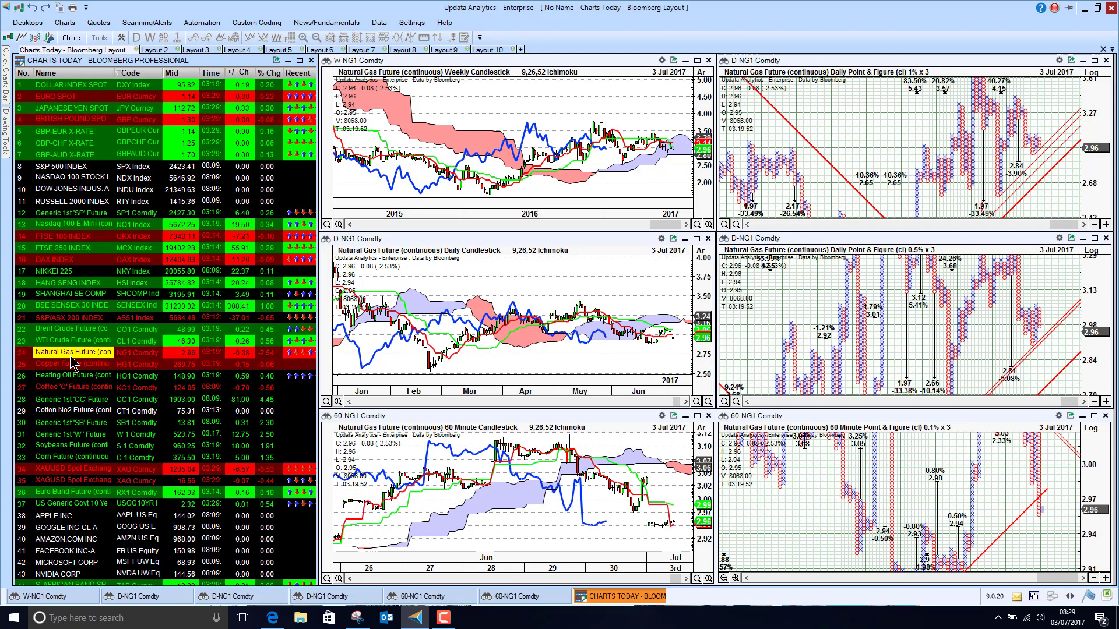
pyautogui.click(71, 358)
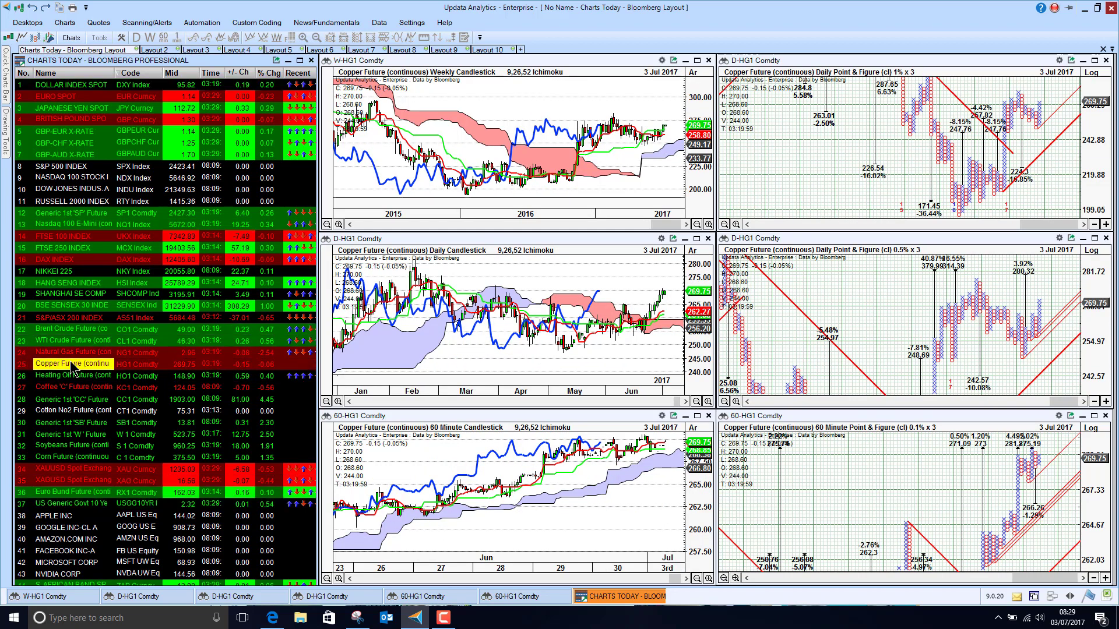
pyautogui.click(73, 390)
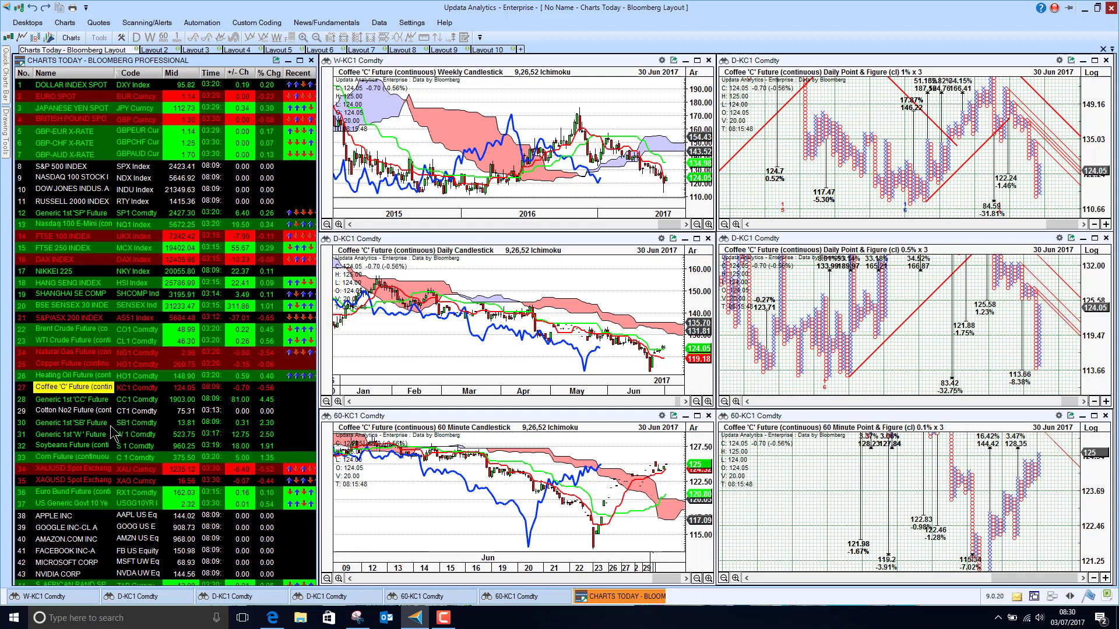
pyautogui.click(89, 444)
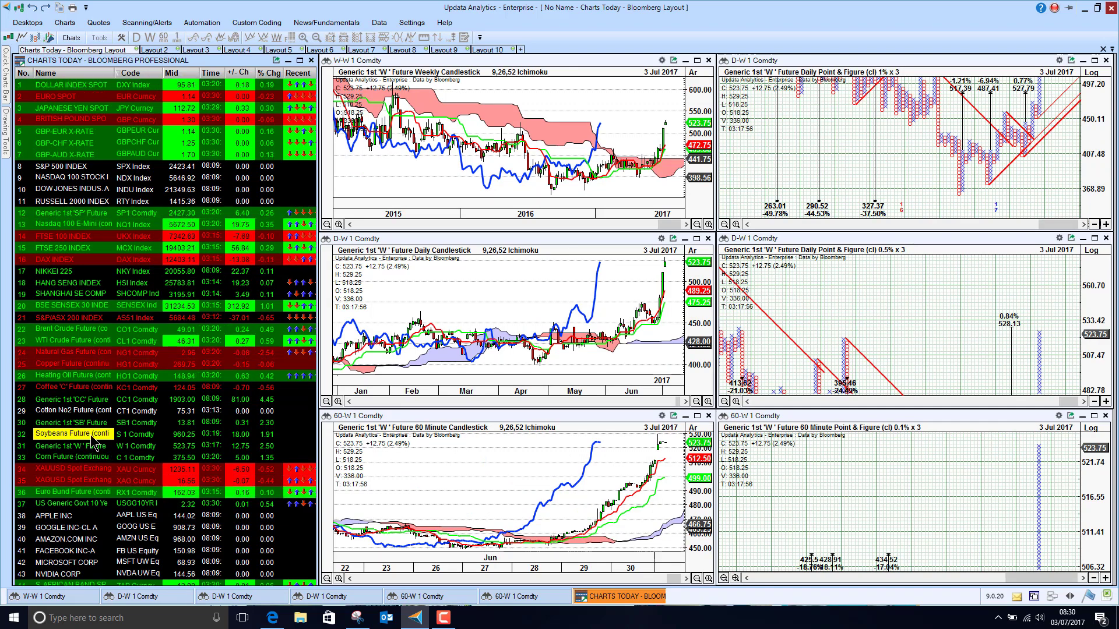
pyautogui.click(91, 446)
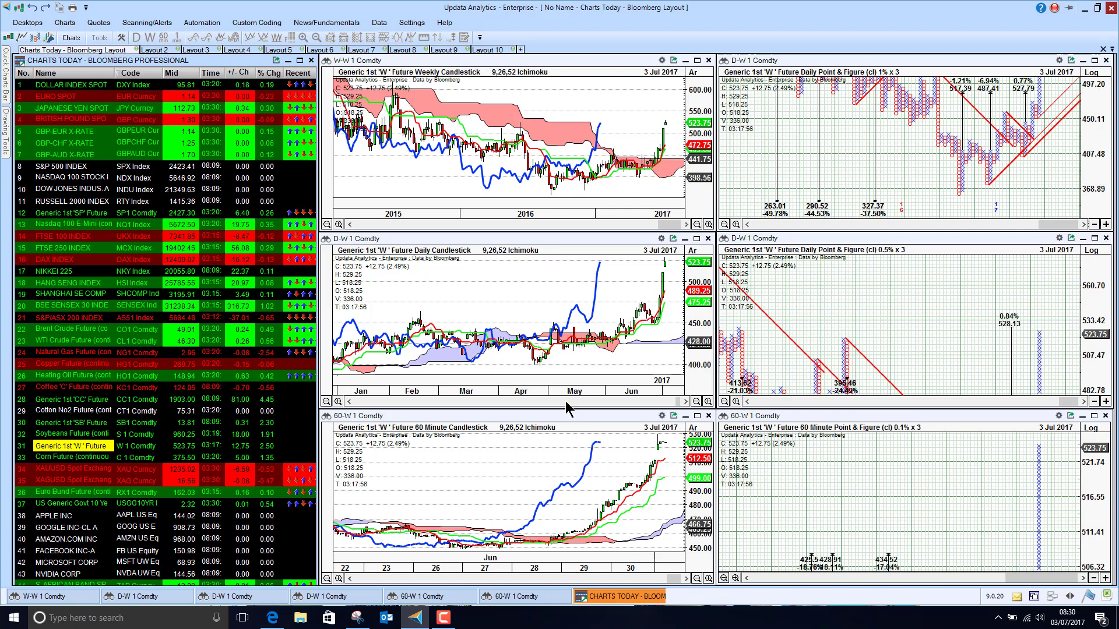
pyautogui.click(86, 470)
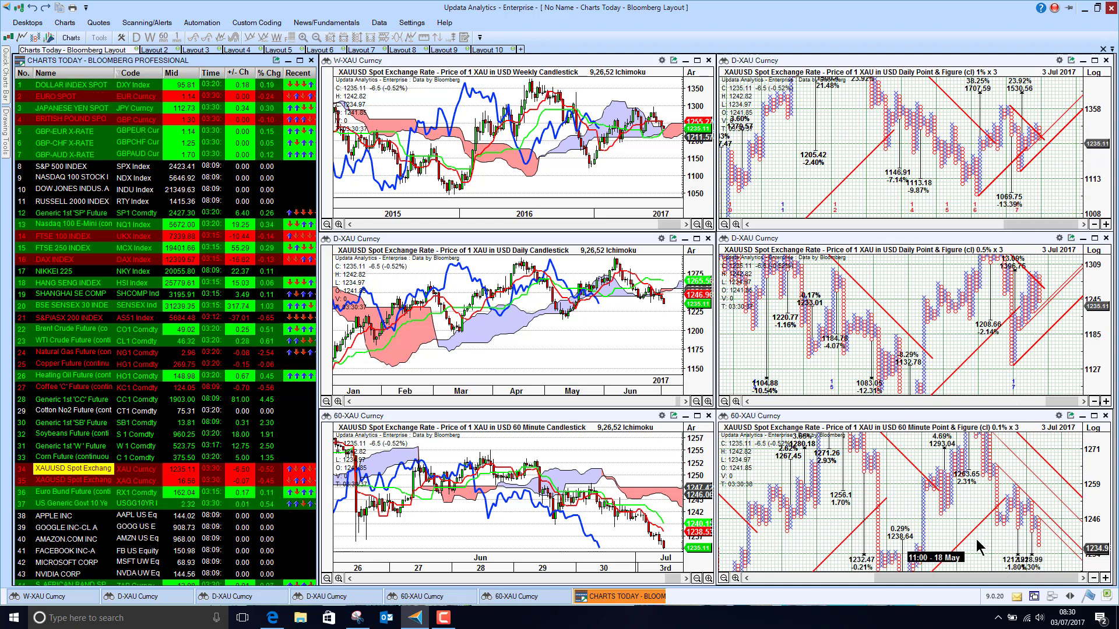
# Maximize and restore the 60-minute gold point & figure chart, then chart XAGUSD silver.
pyautogui.click(1094, 416)
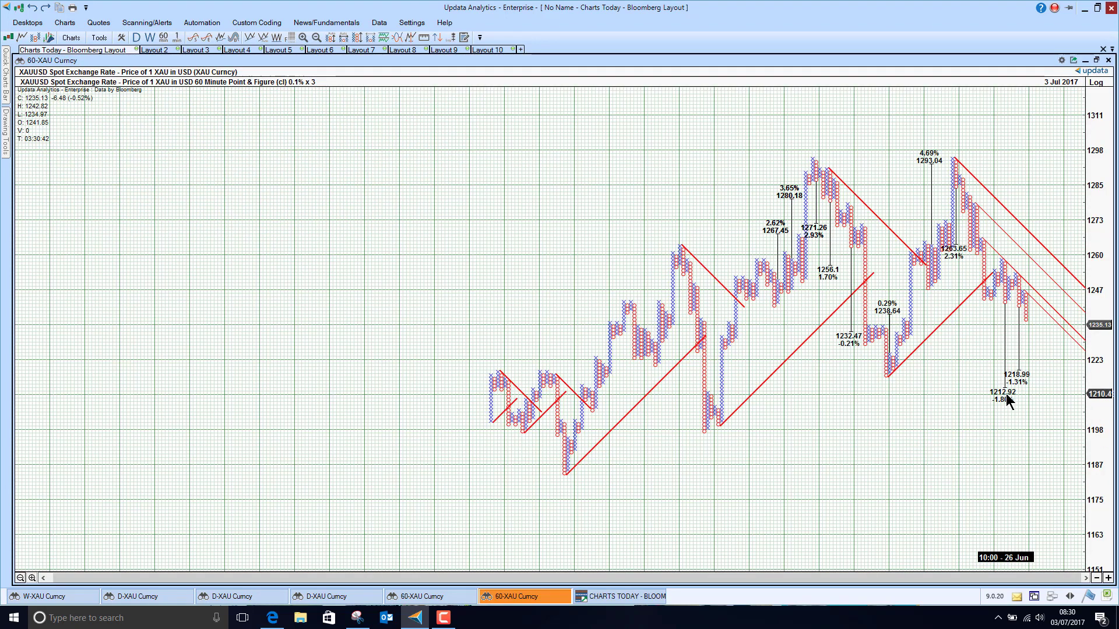
pyautogui.click(1096, 61)
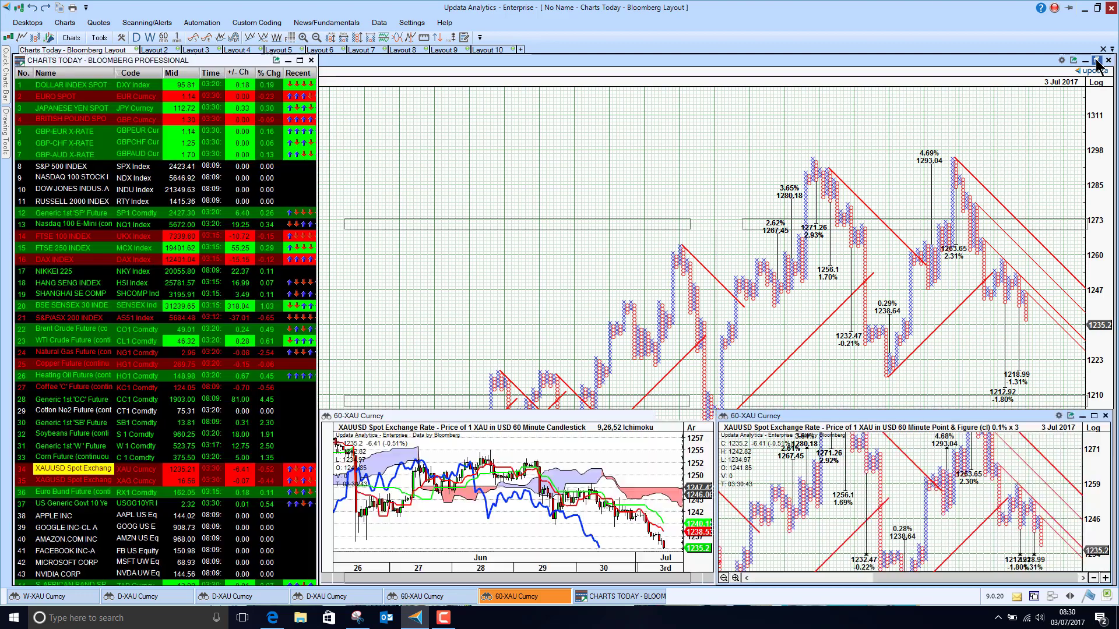
pyautogui.click(51, 480)
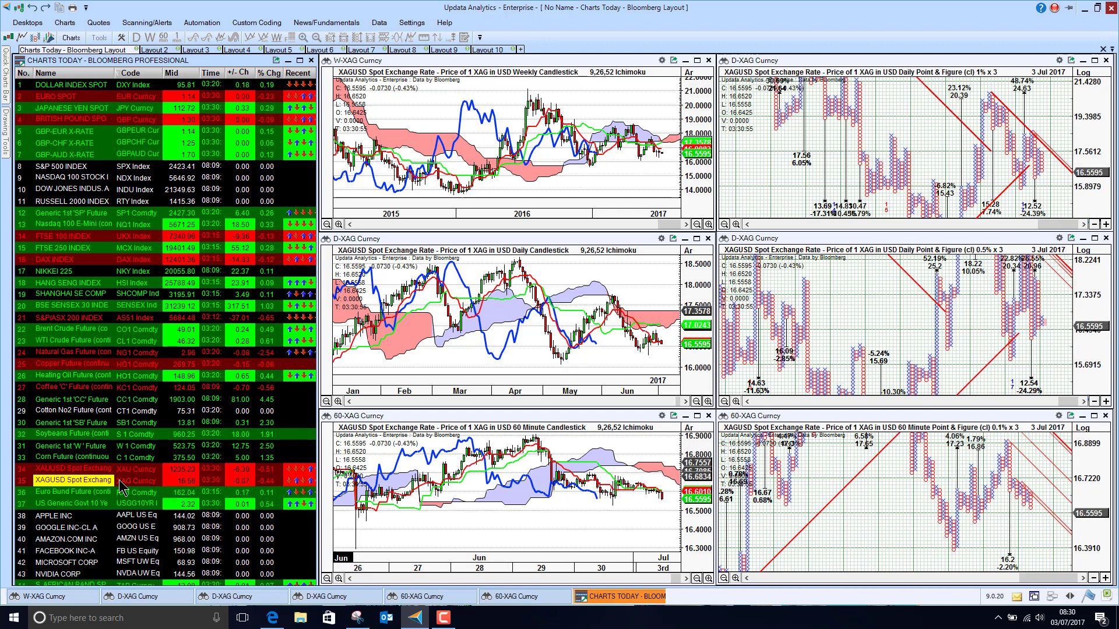
# Chart the US Generic Govt 10 Yr yield, then step down to APPLE INC.
pyautogui.click(61, 502)
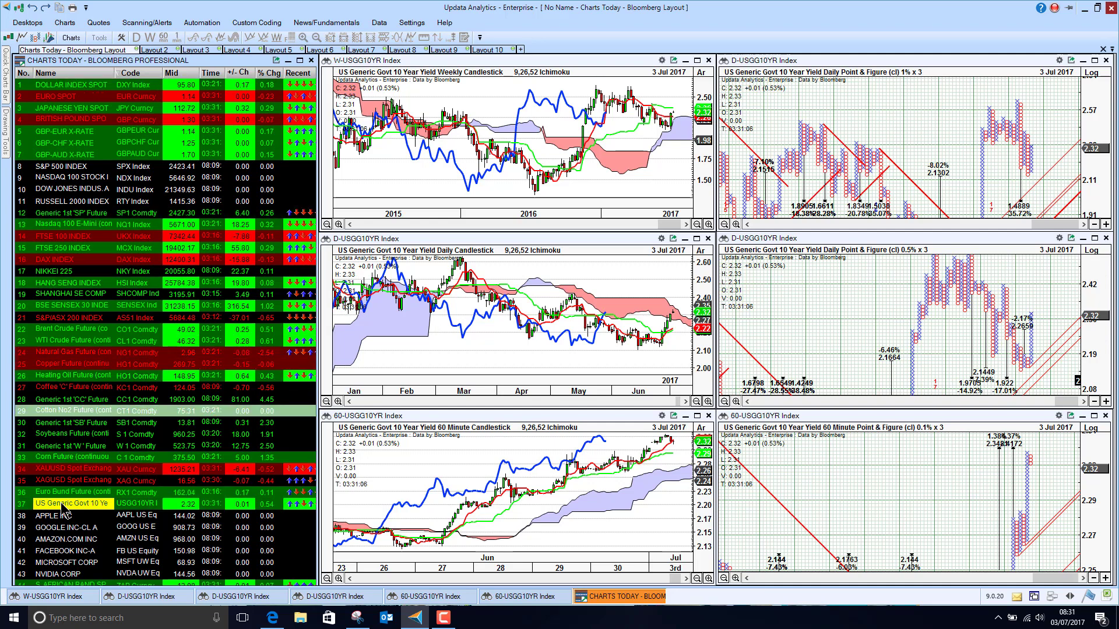
pyautogui.press('Down')
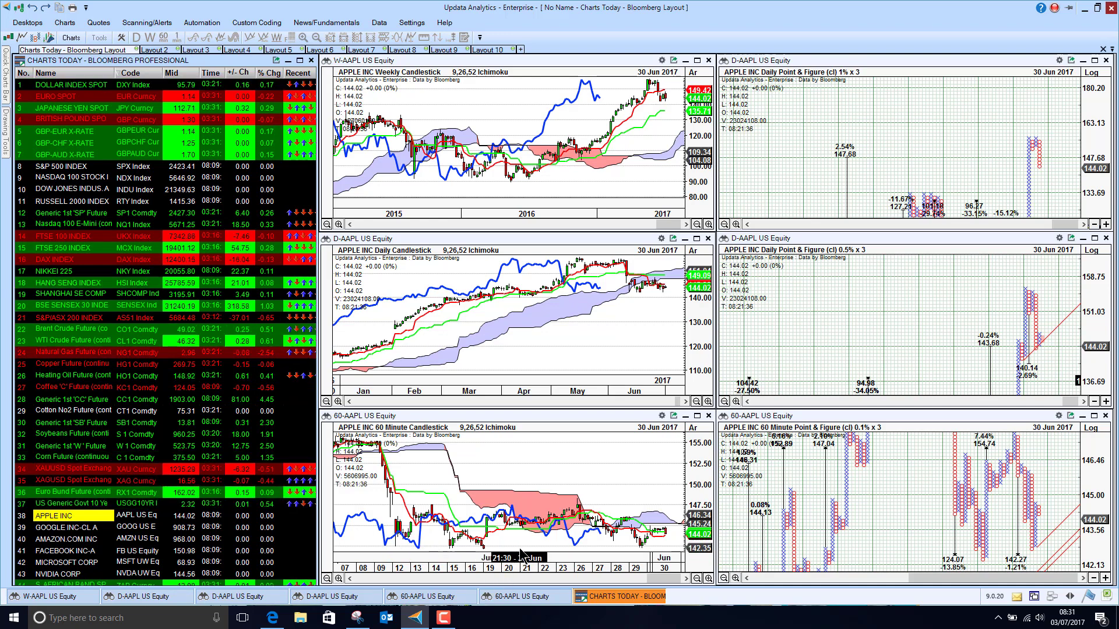
# Chart Google, Amazon and Facebook in turn, ending on Microsoft Corp in the linked charts.
pyautogui.click(65, 528)
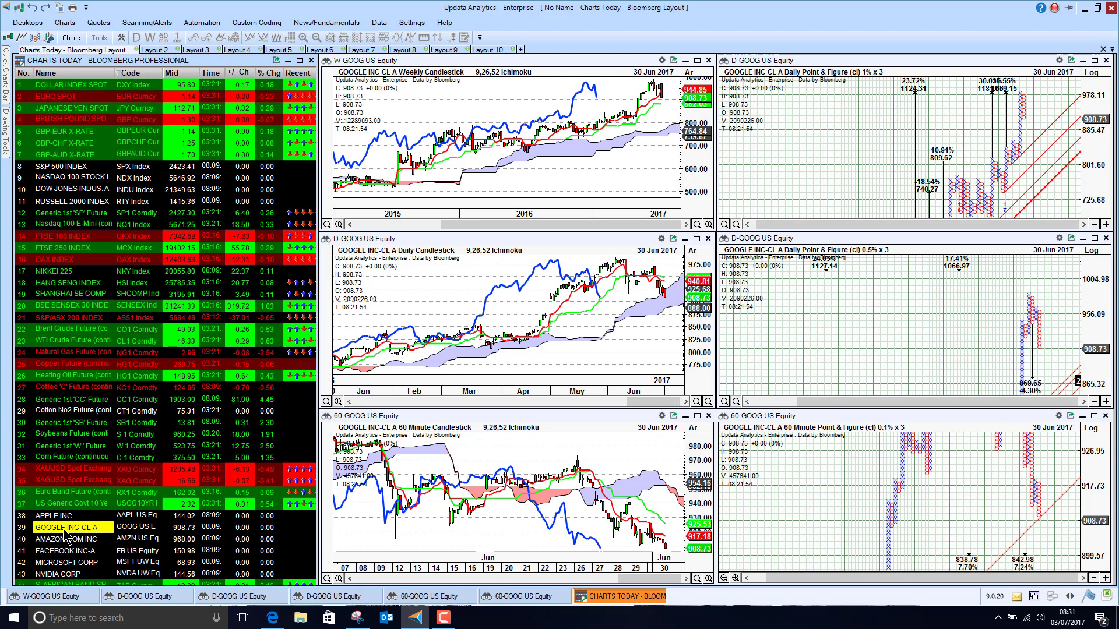
pyautogui.click(65, 536)
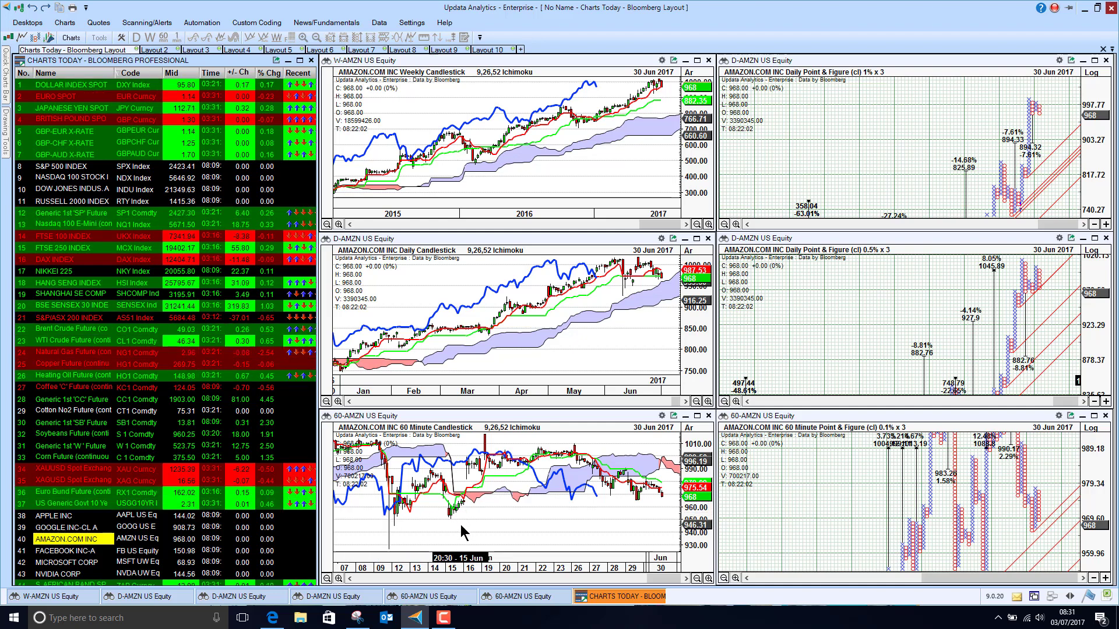
pyautogui.press('Down')
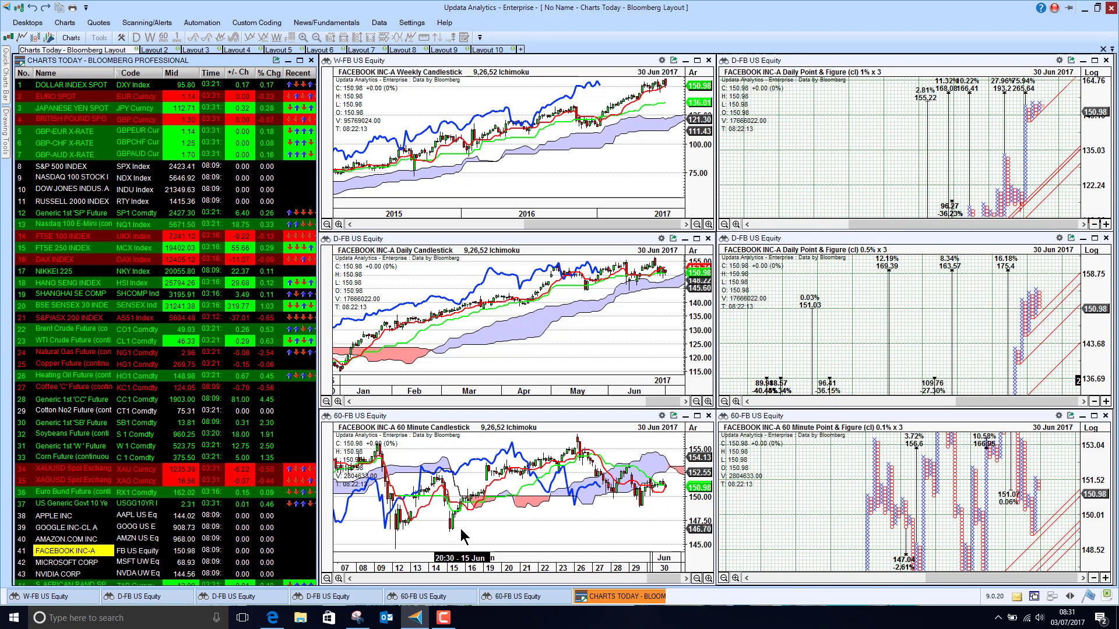
pyautogui.press('Down')
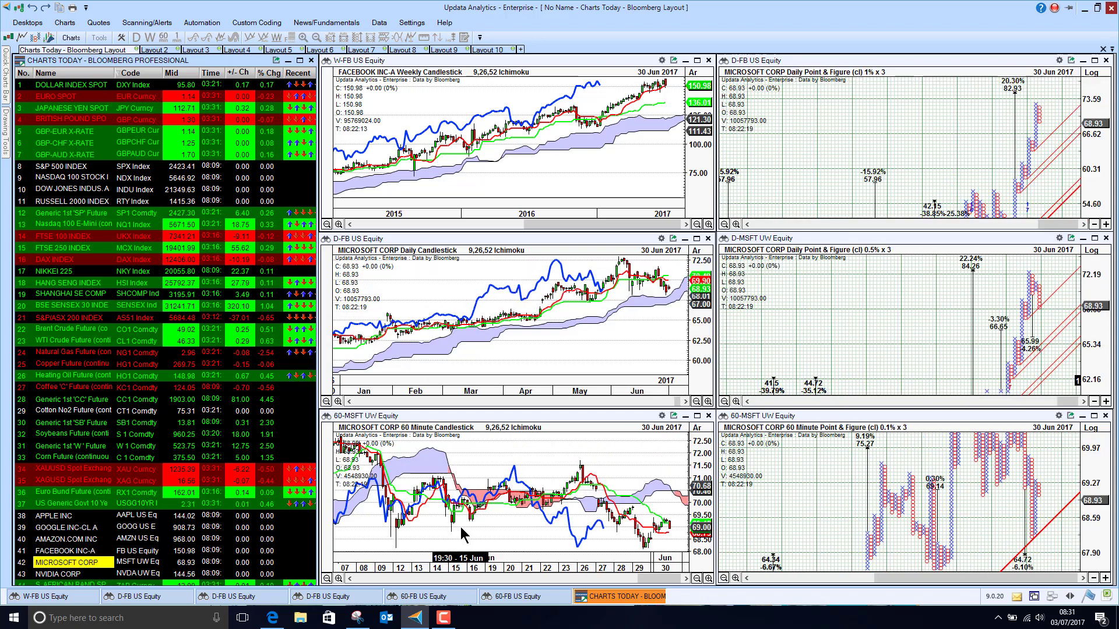